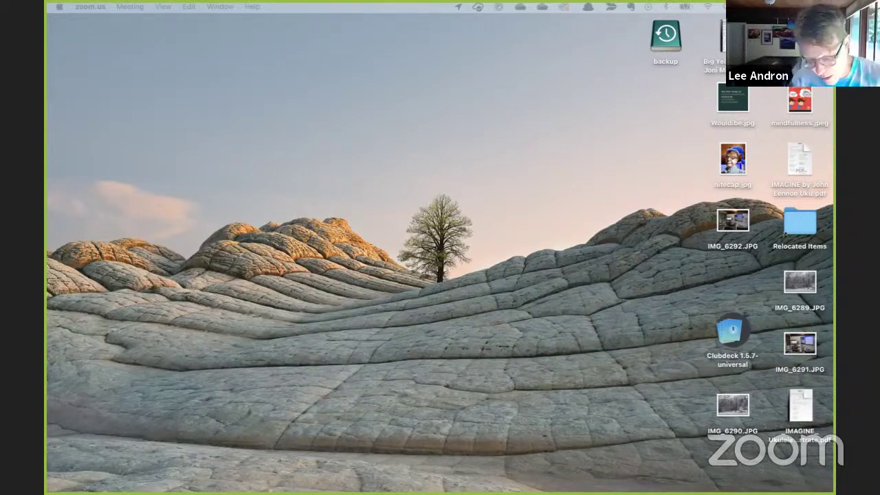
- Launch Clubdeck from the Alfred launcher with 'clu' and make its window full screen
key("alt+space")
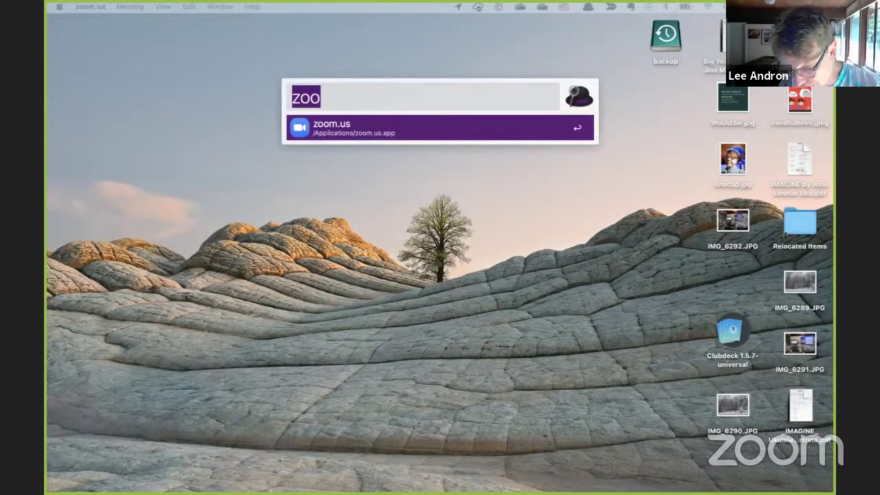
type("clu")
key("Return")
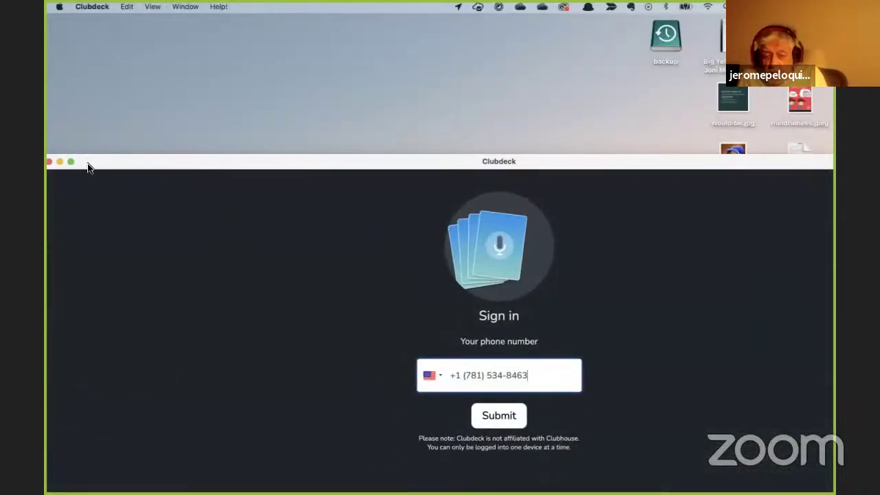
left_click(71, 162)
- Sign in by submitting the phone number and then the received confirmation code
left_click(458, 246)
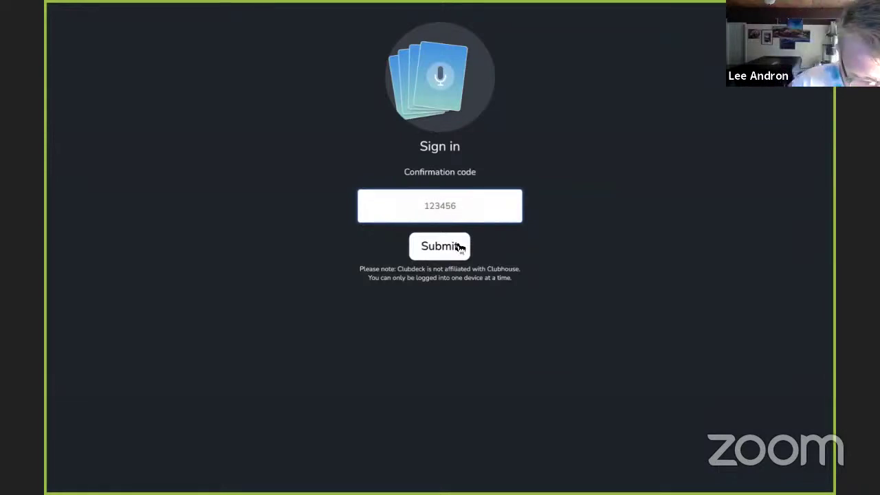
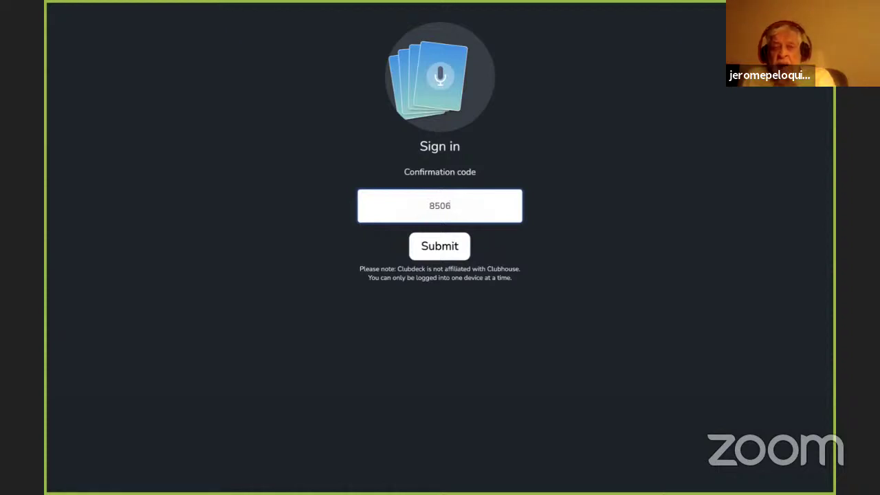
left_click(455, 251)
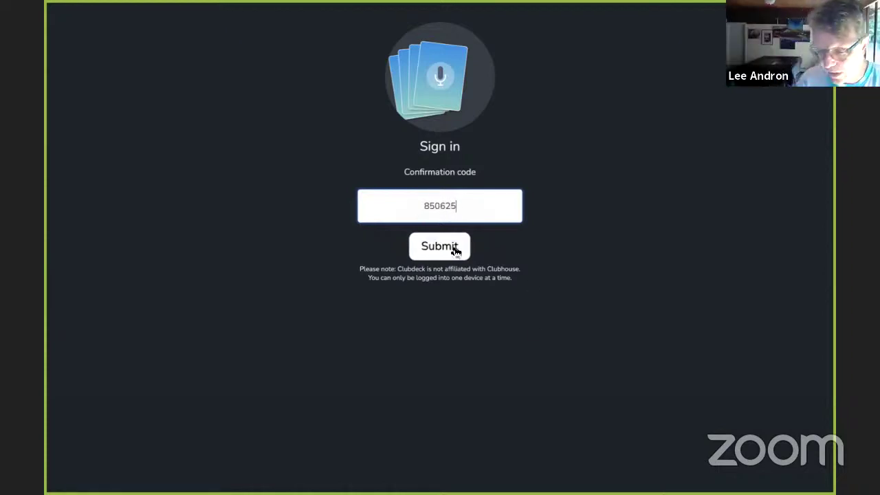
left_click(454, 249)
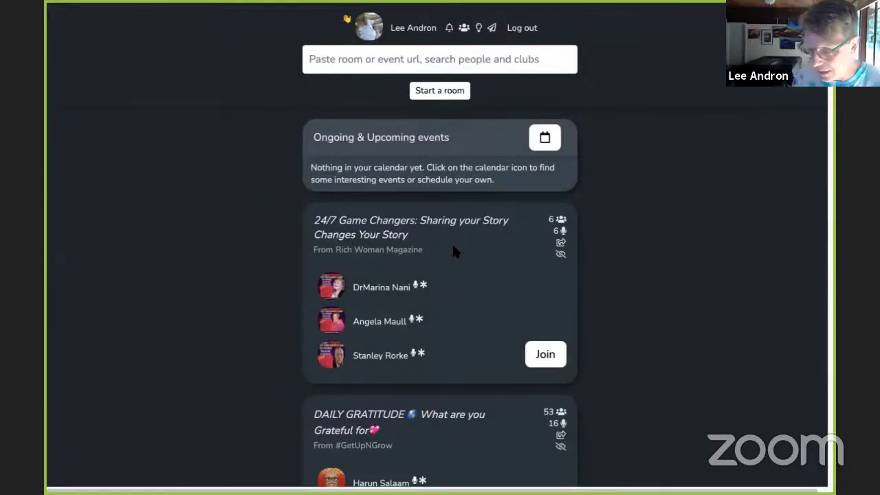
- Browse the events feed, then bring up the Online friends panel and review friends' rooms
scroll(453, 251, "down", 5)
scroll(452, 251, "down", 5)
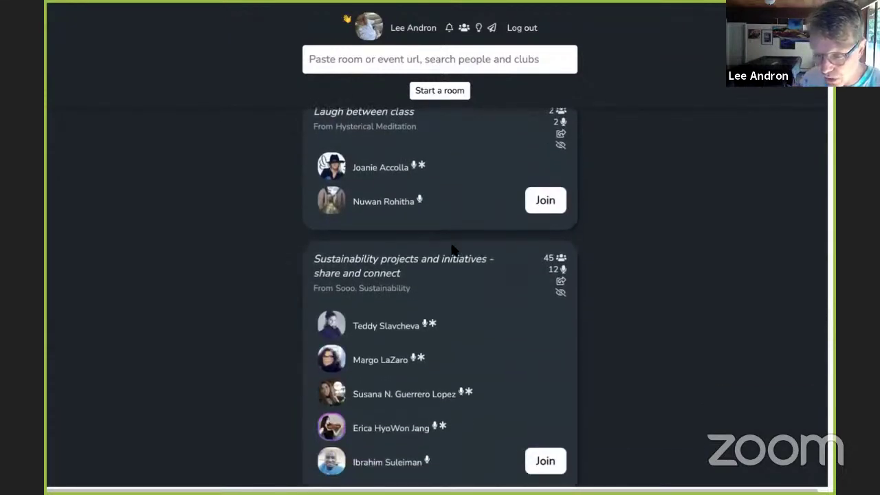
scroll(453, 251, "up", 4)
scroll(453, 251, "up", 7)
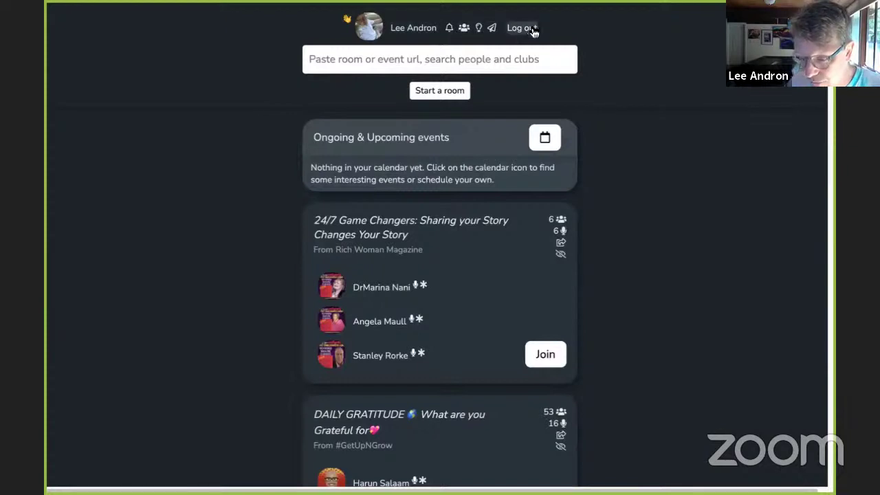
left_click(464, 30)
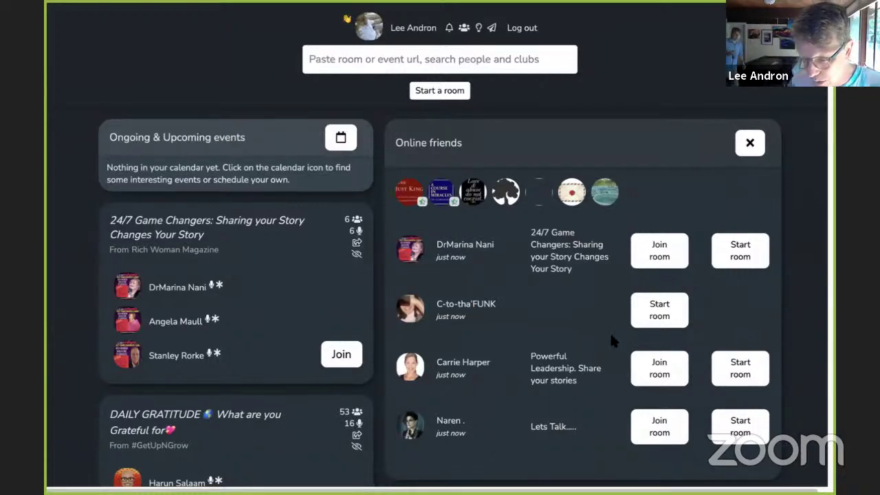
scroll(610, 332, "down", 5)
scroll(610, 331, "down", 5)
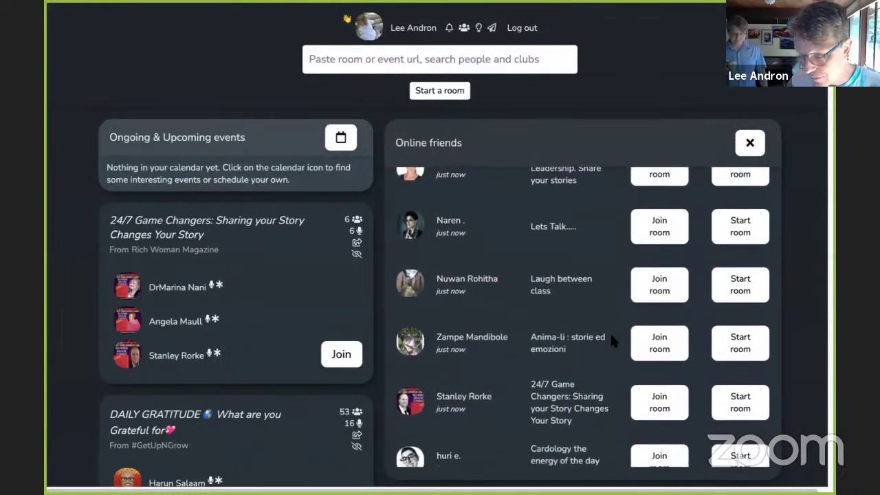
scroll(610, 331, "down", 2)
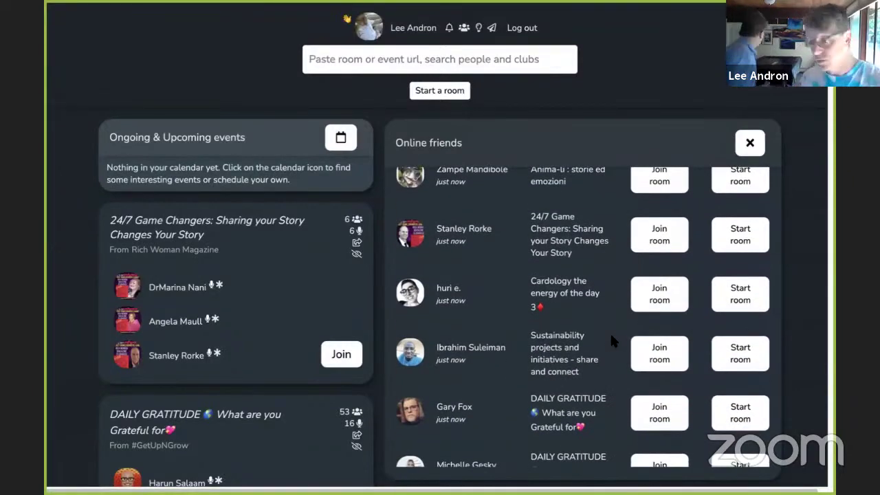
scroll(610, 331, "up", 7)
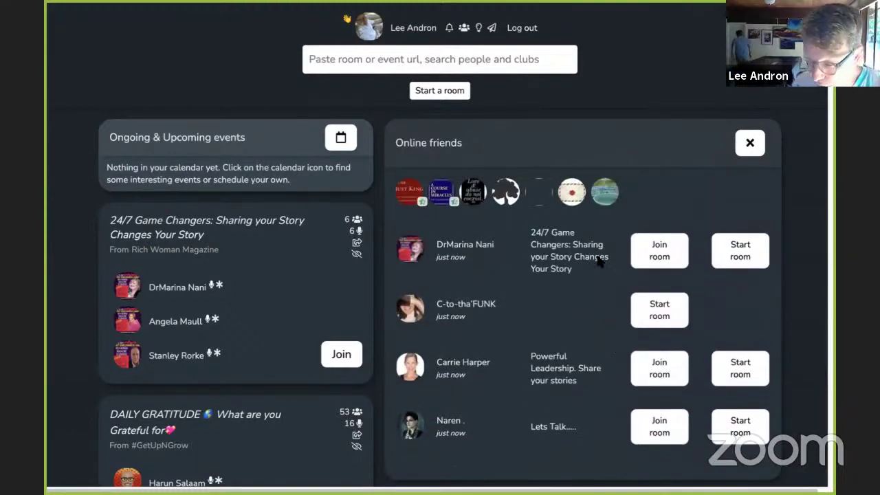
- Join the 24/7 Game Changers room via a friend and leave the microphone unmuted
left_click(664, 252)
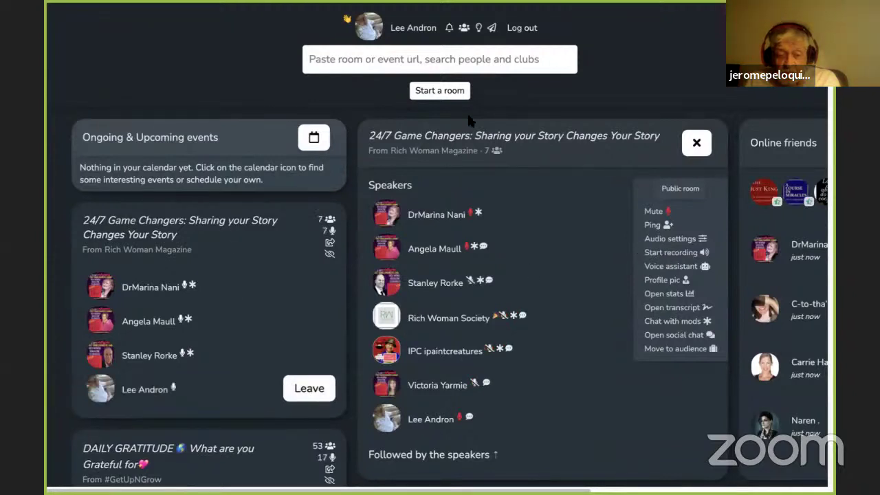
left_click(650, 212)
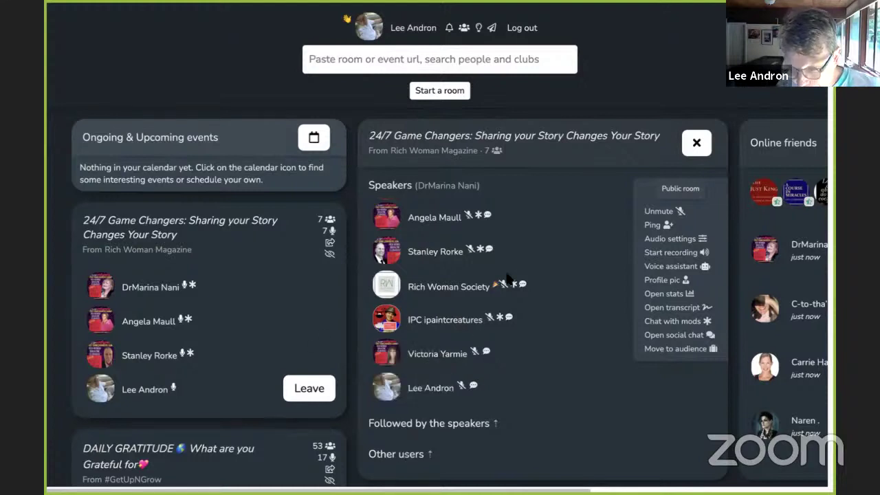
left_click(650, 212)
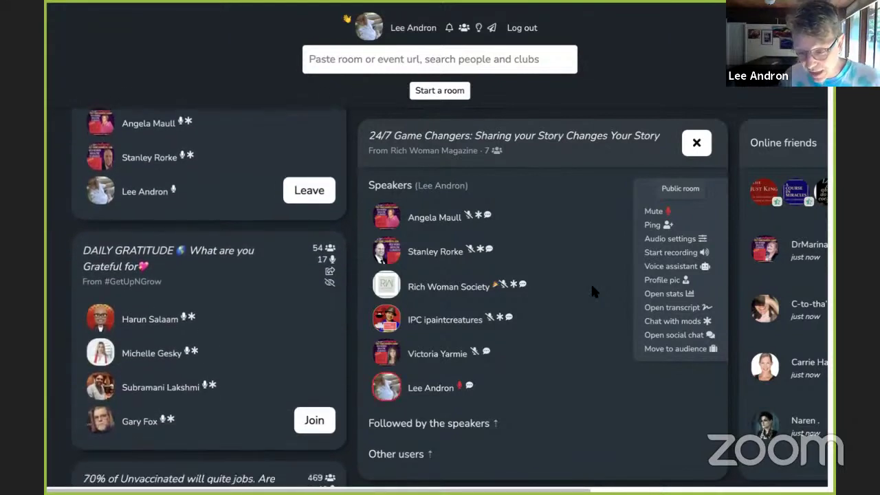
scroll(593, 334, "right", 3)
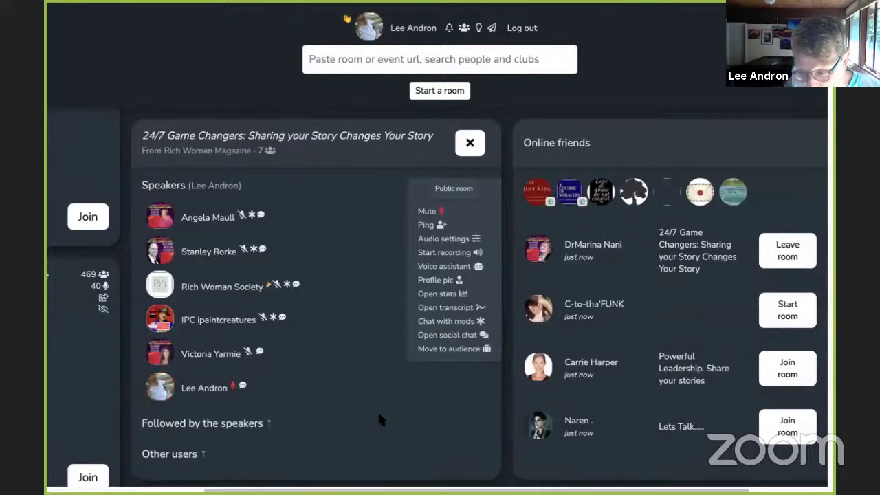
- Start recording the room to a file, declining to replace the existing recording
left_click(439, 254)
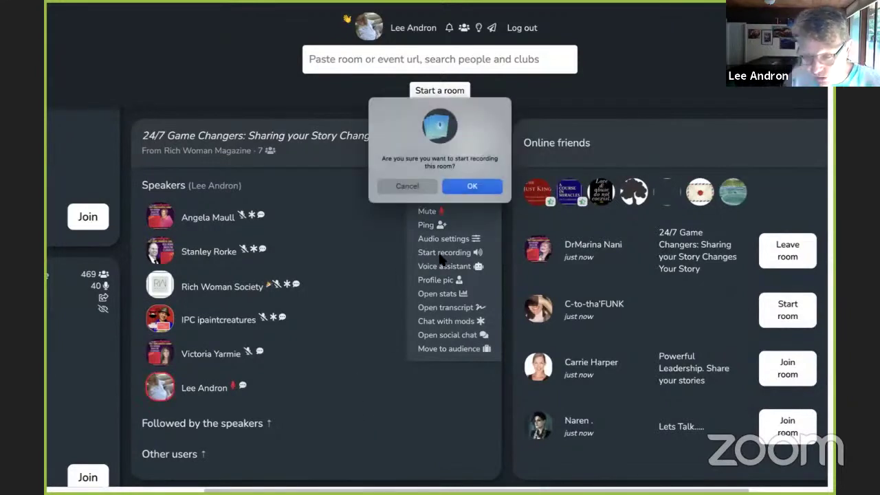
left_click(473, 188)
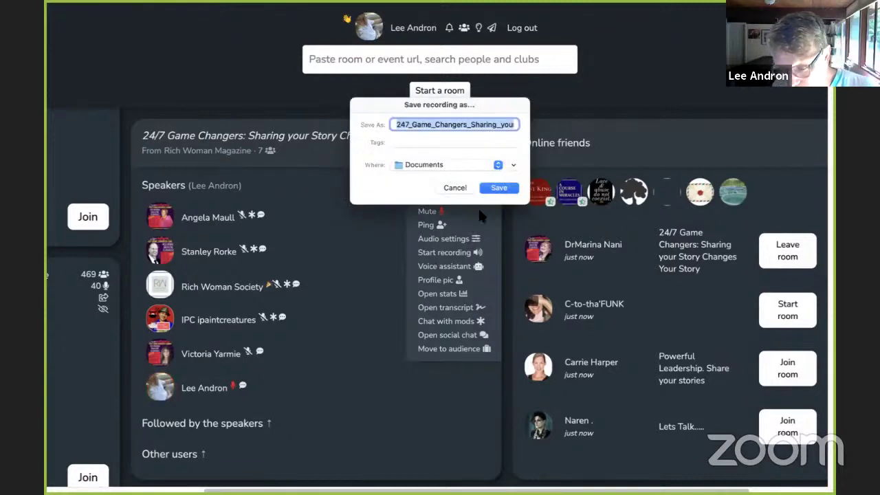
left_click(493, 188)
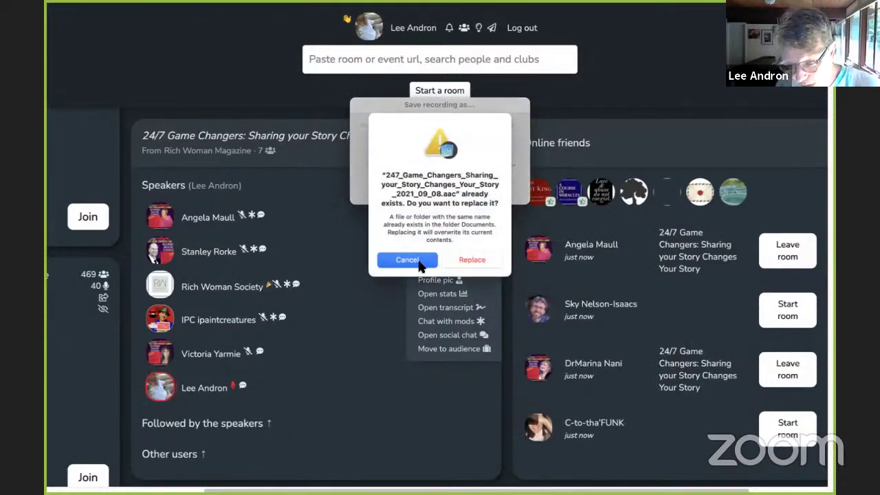
left_click(470, 262)
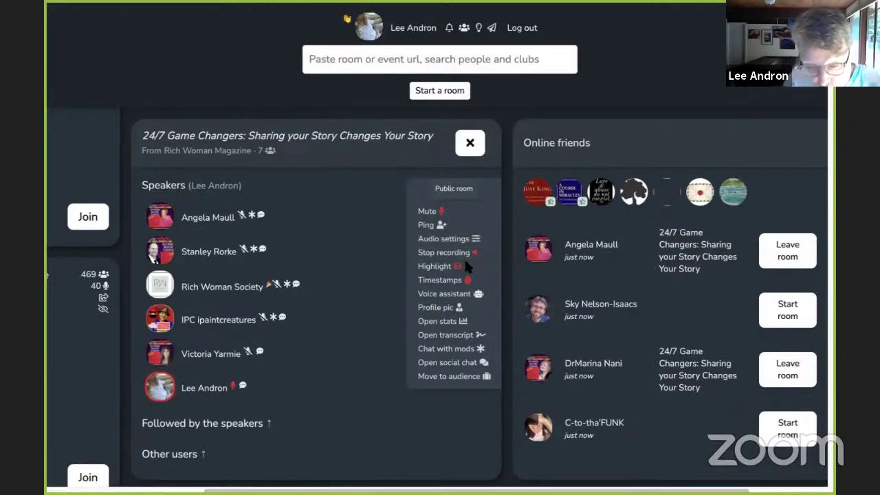
mouse_move(190, 219)
mouse_move(159, 256)
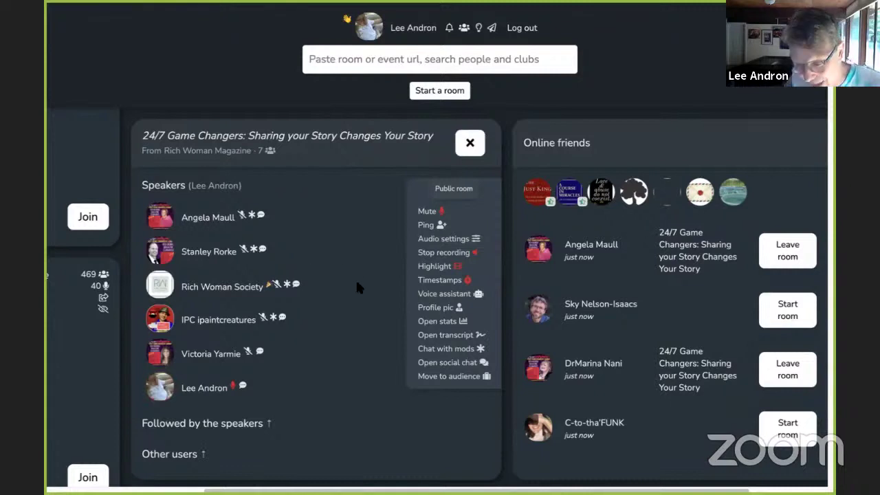
- View the room's listener statistics on the ClubHub chart, then close the stats
left_click(440, 323)
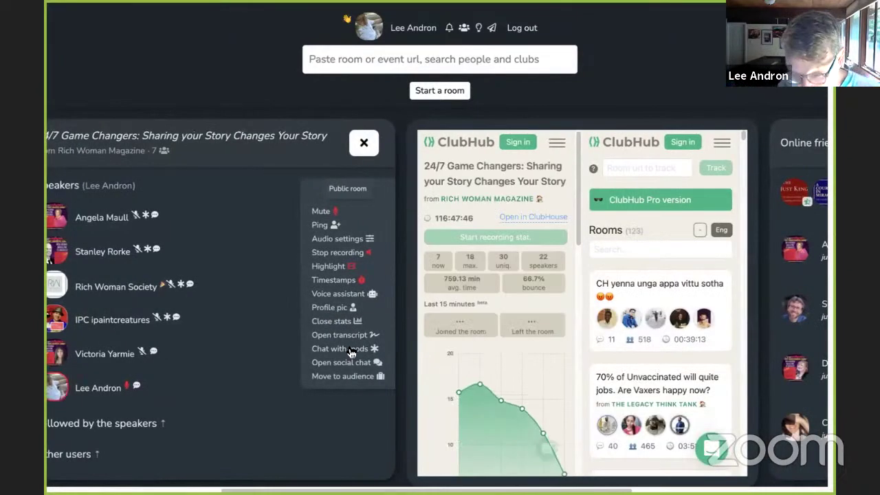
scroll(539, 370, "down", 1)
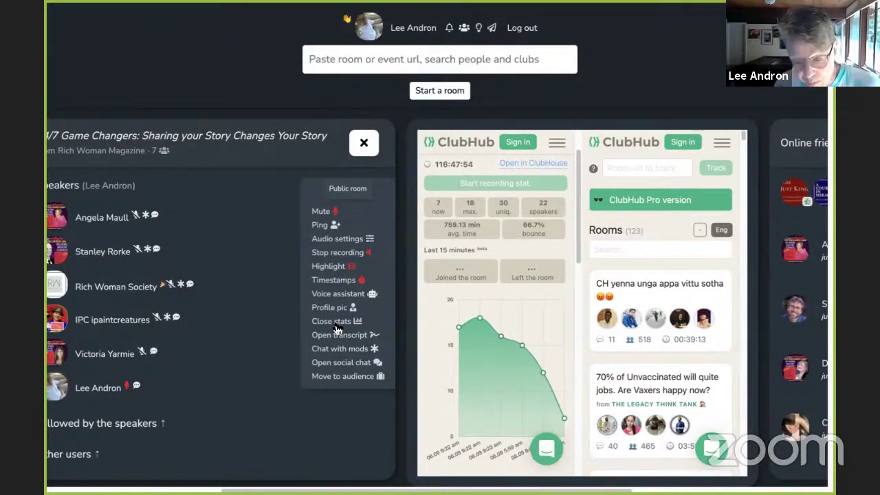
left_click(337, 330)
- Show the Otter.ai live transcript, try Chat with mods, and go back to the room
left_click(338, 335)
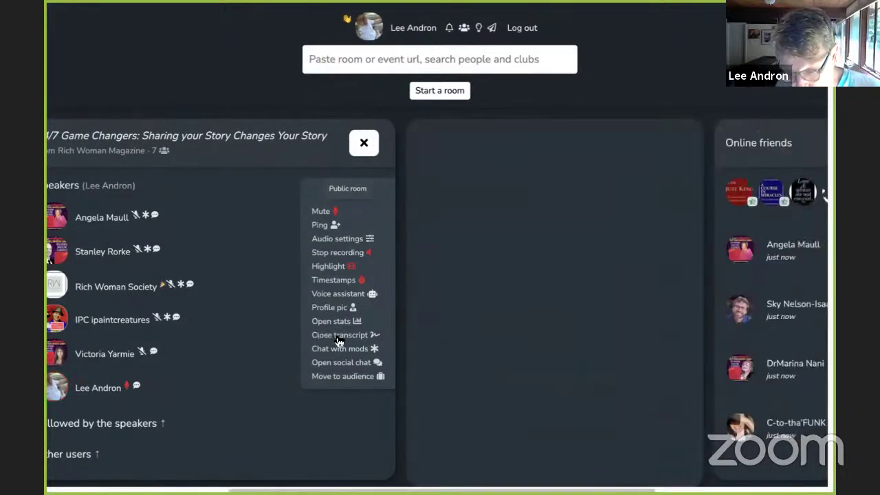
left_click(344, 349)
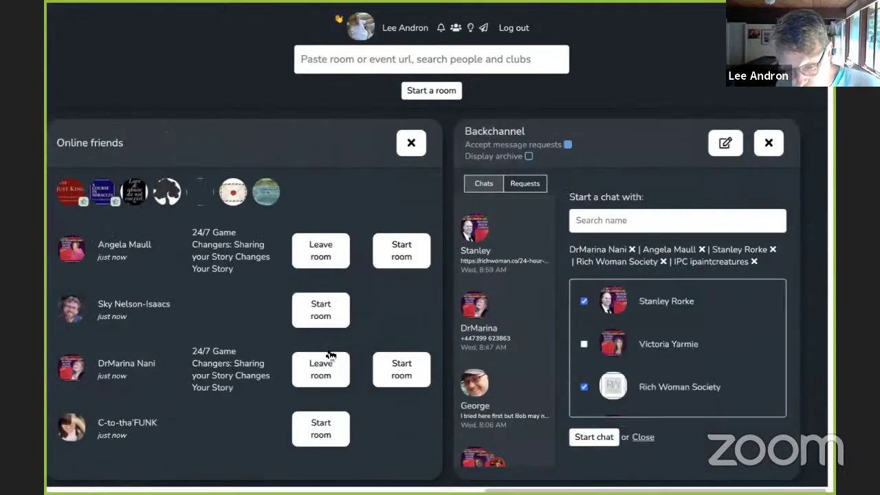
left_click(233, 385)
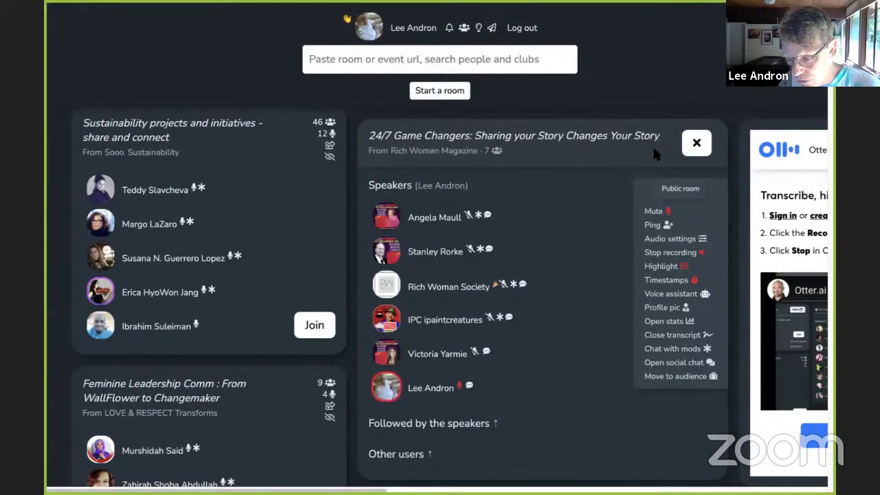
- Mute your microphone and view Audio settings, the Voice assistant explanation, and social chat
left_click(651, 211)
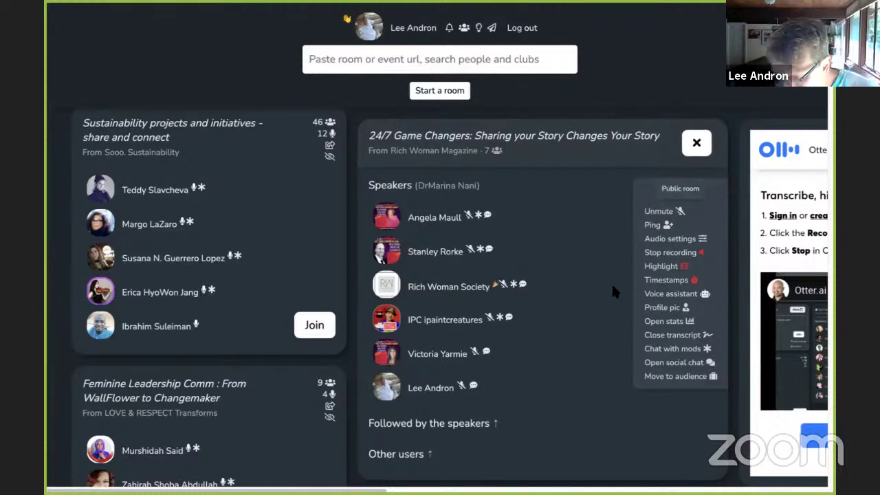
left_click(670, 239)
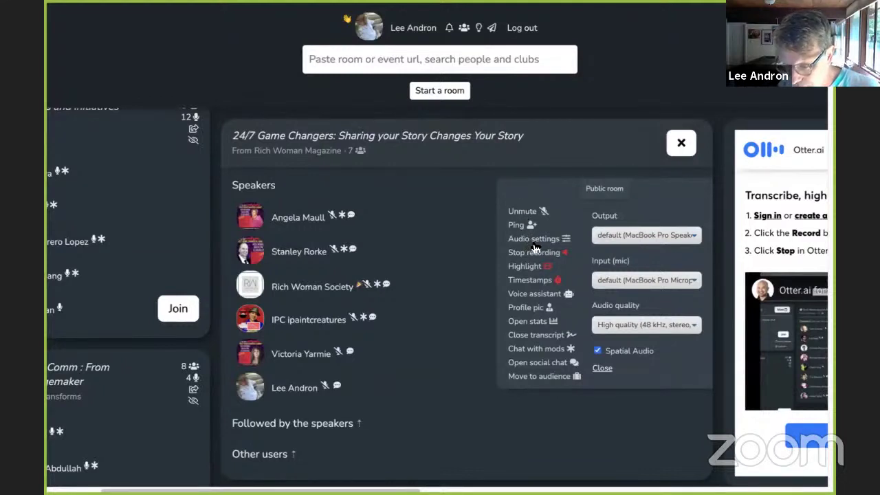
left_click(530, 295)
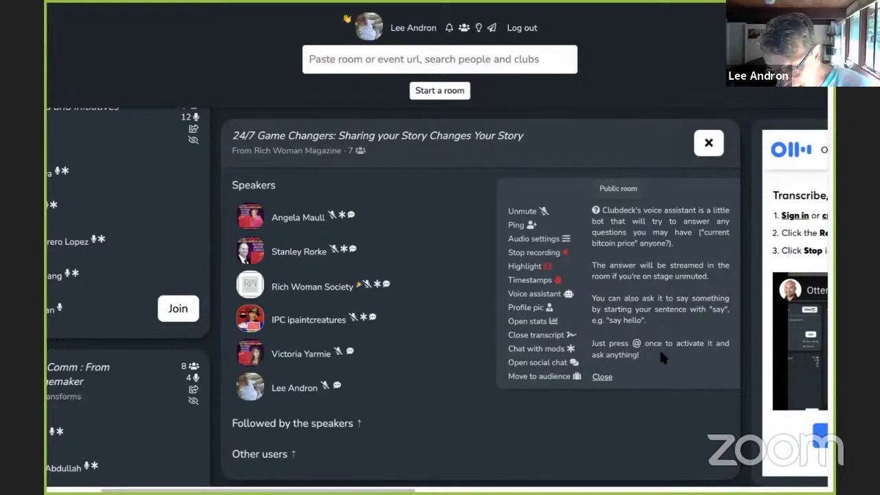
left_click(547, 371)
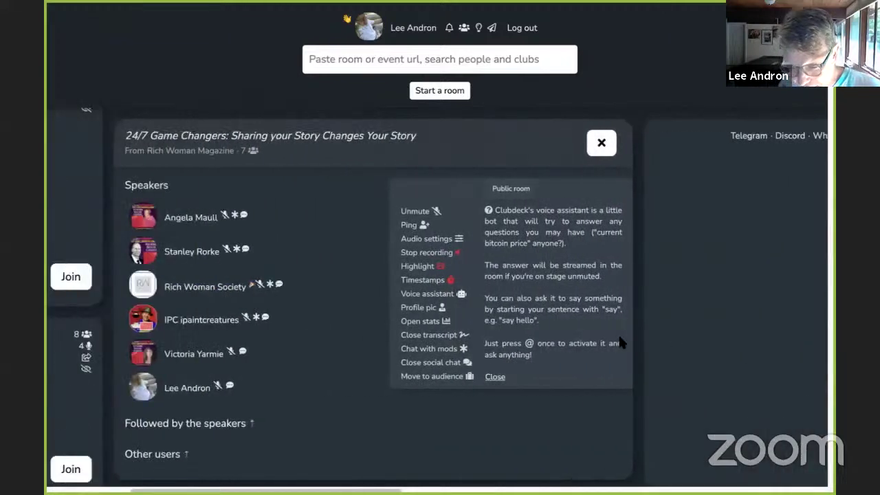
- Read the second speaker's profile bio and follower details, then return to the room
left_click(243, 250)
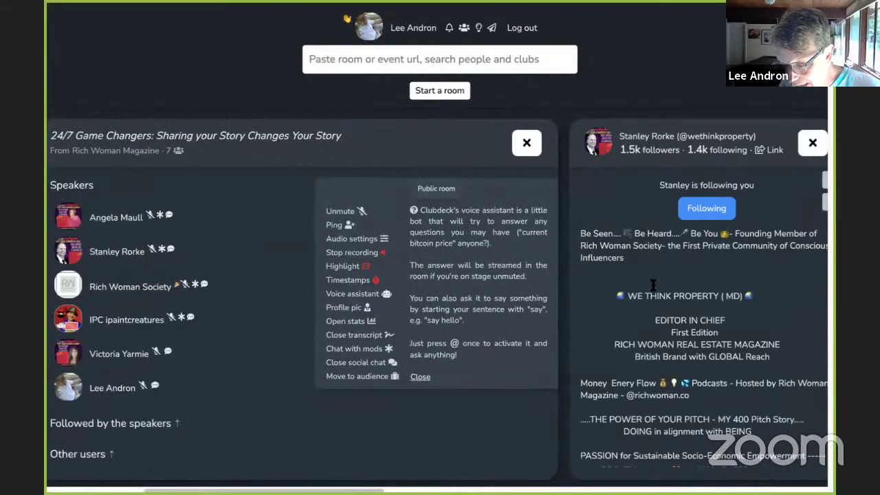
scroll(686, 297, "down", 1)
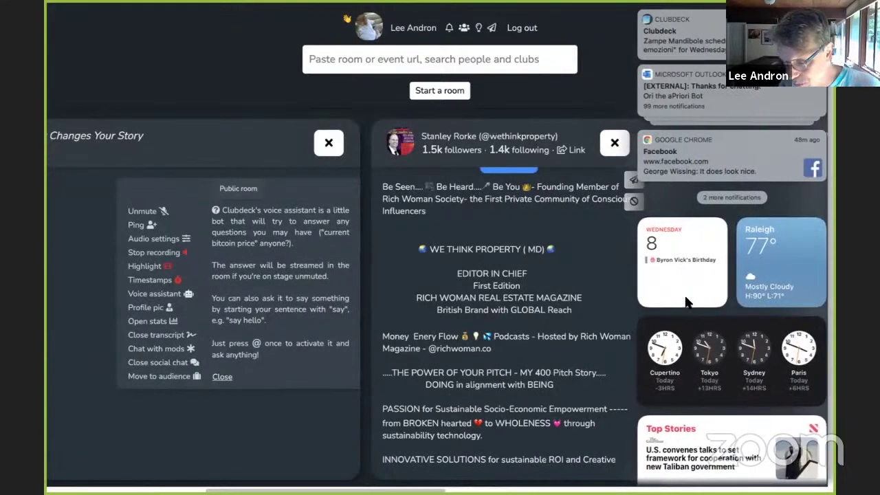
scroll(686, 301, "up", 1)
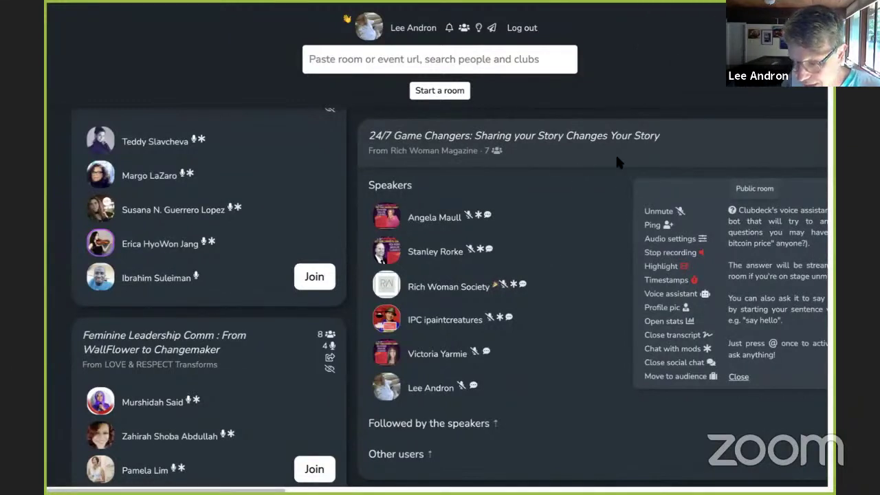
- Stop the room recording and leave the 24/7 Game Changers room, confirming both prompts
scroll(617, 155, "down", 1)
scroll(619, 167, "down", 1)
left_click(723, 143)
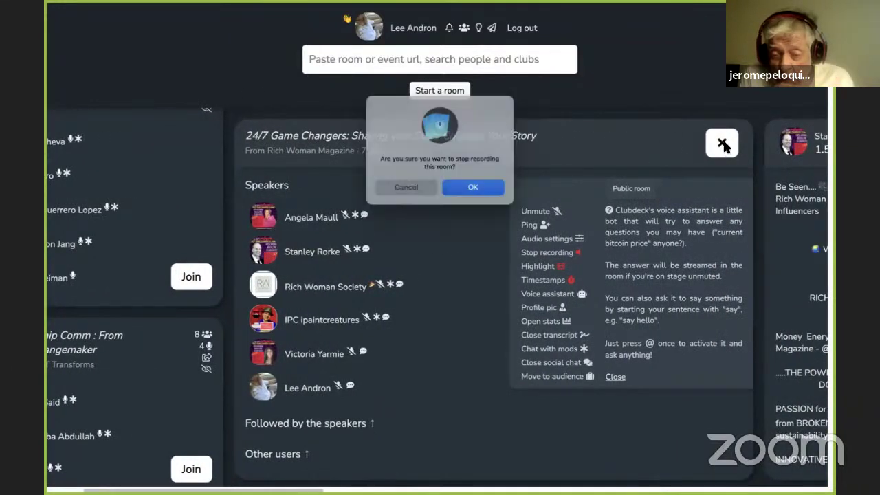
left_click(469, 187)
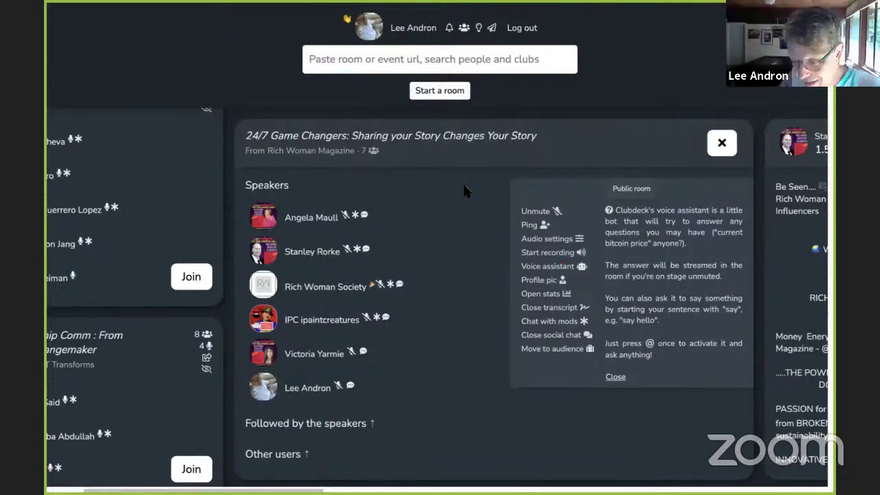
left_click(722, 142)
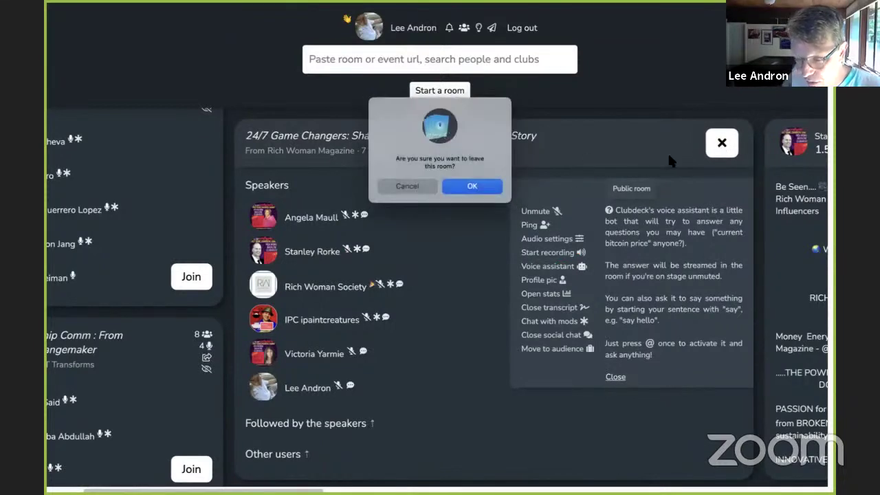
left_click(485, 187)
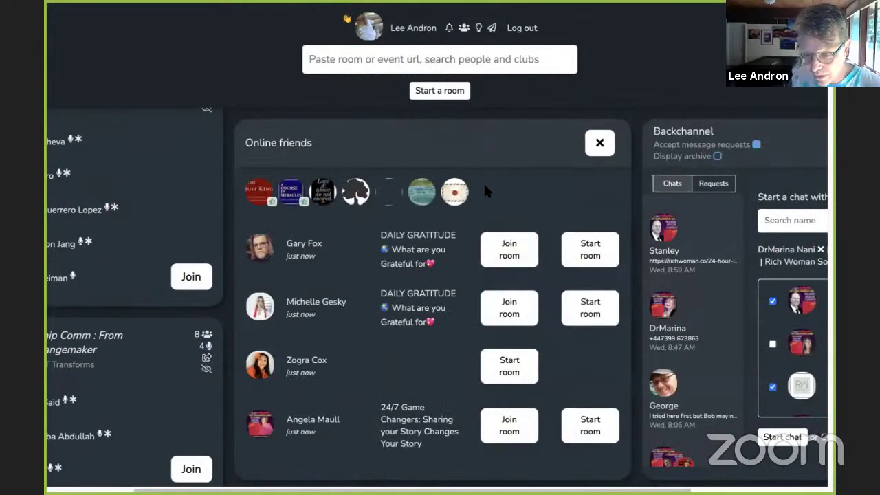